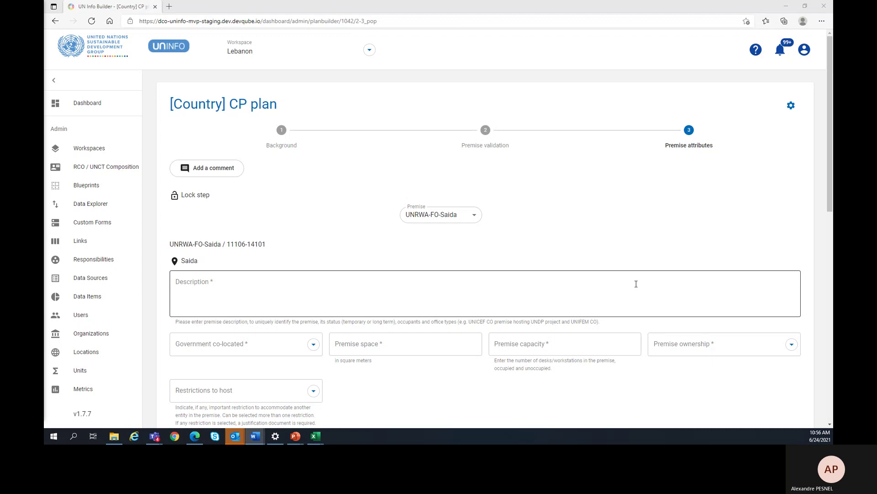
# Scroll down the Premise attributes step to review the premise's occupant rows.
pyautogui.scroll(-8, 634, 280)
pyautogui.scroll(-2, 635, 279)
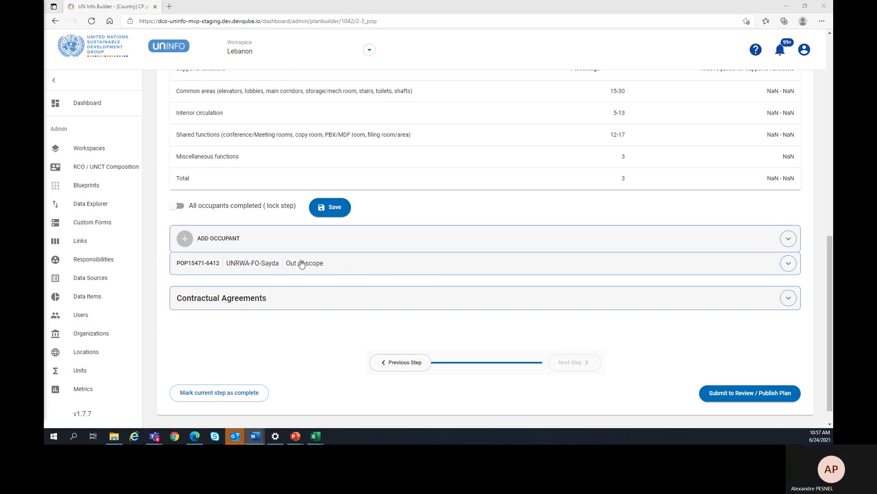
# Review the 'Stock-take | Premises attributes' slide in PowerPoint, then return to UN INFO.
pyautogui.hotkey('alt', 'Tab')
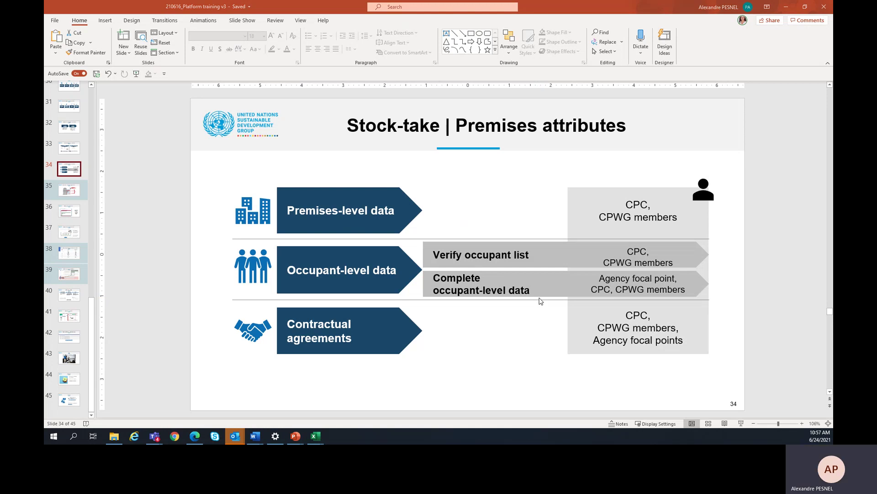
pyautogui.hotkey('alt', 'Tab')
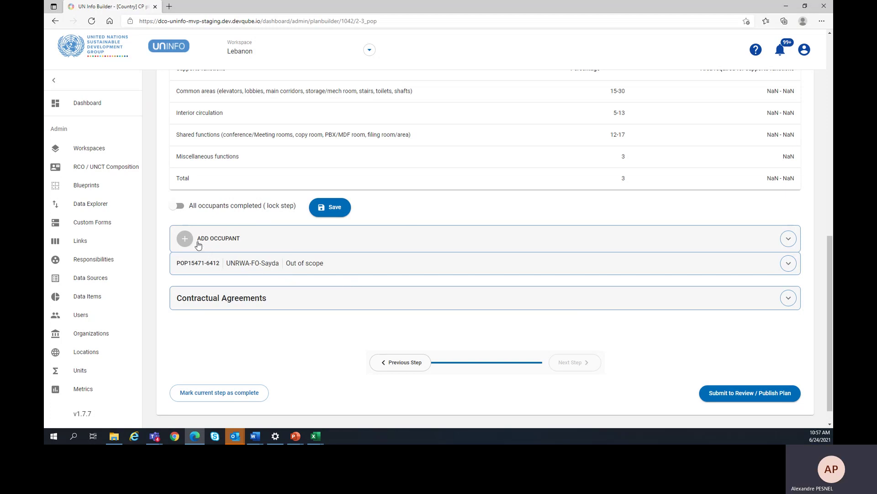
# Create a new occupant named 'OCCUPANT TEST' with organization IOM.
pyautogui.click(242, 245)
pyautogui.click(309, 280)
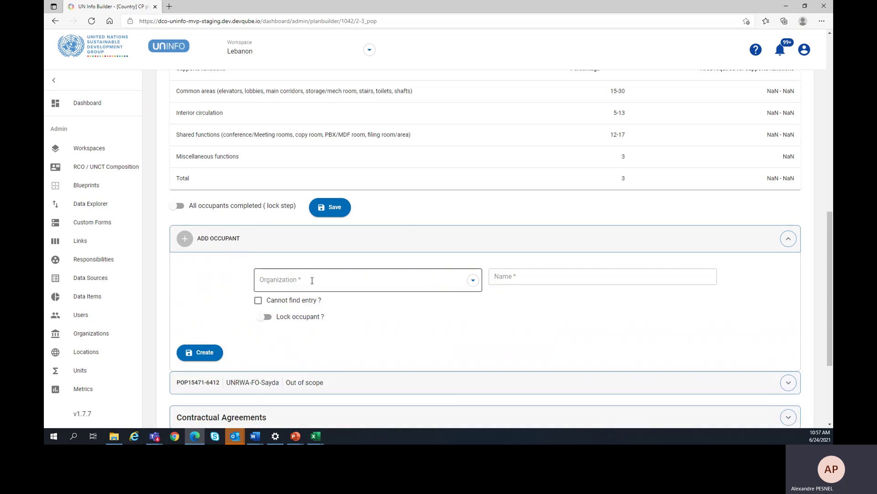
pyautogui.click(380, 245)
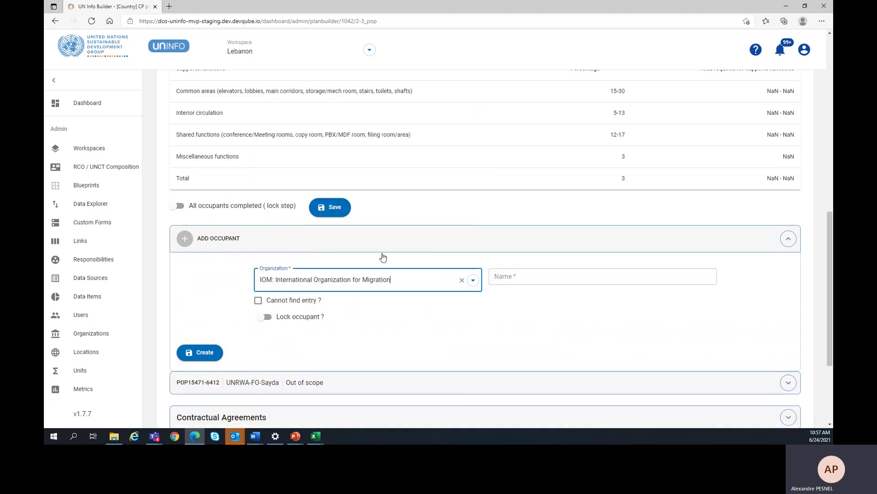
pyautogui.click(507, 276)
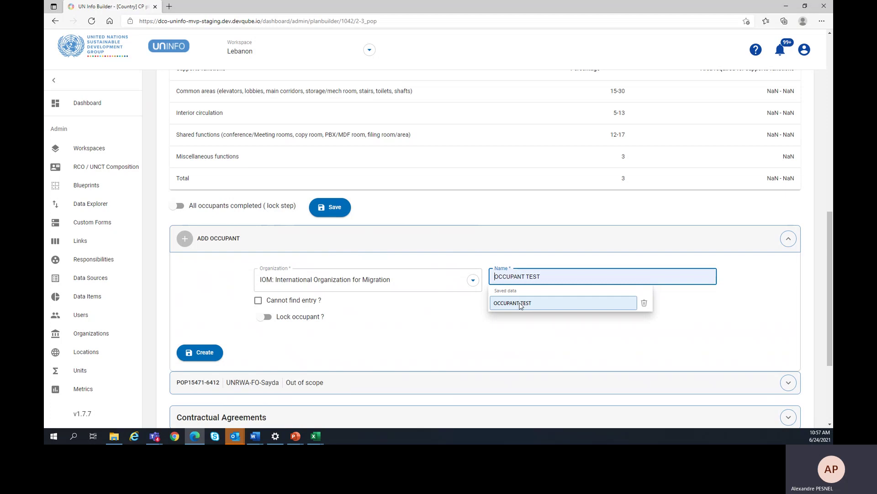
pyautogui.click(520, 303)
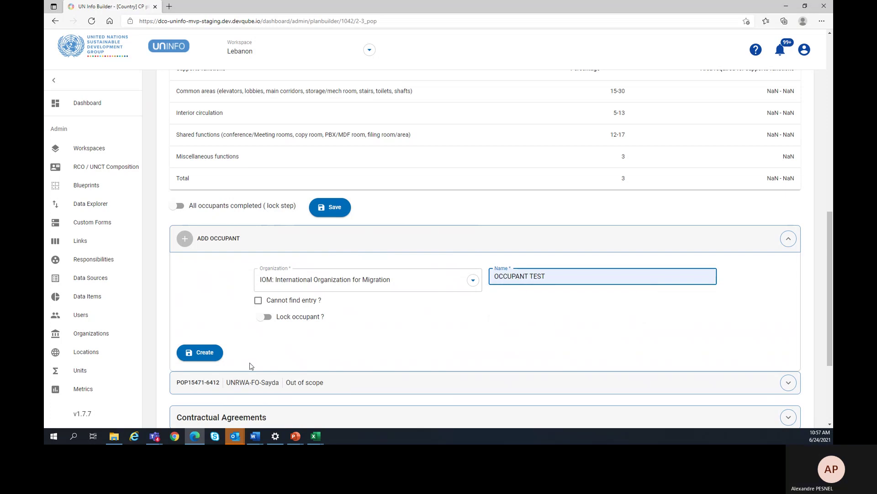
pyautogui.click(209, 360)
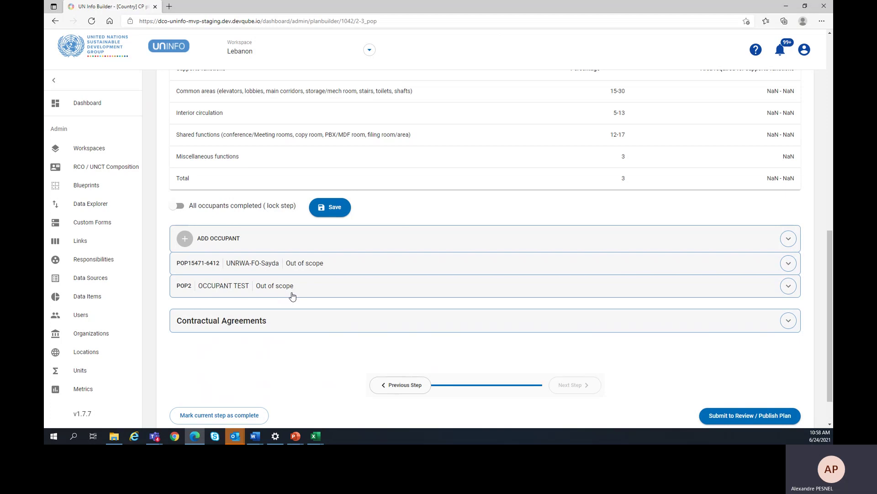
# Delete the POP2 'OCCUPANT TEST' occupant and confirm the deletion.
pyautogui.click(292, 297)
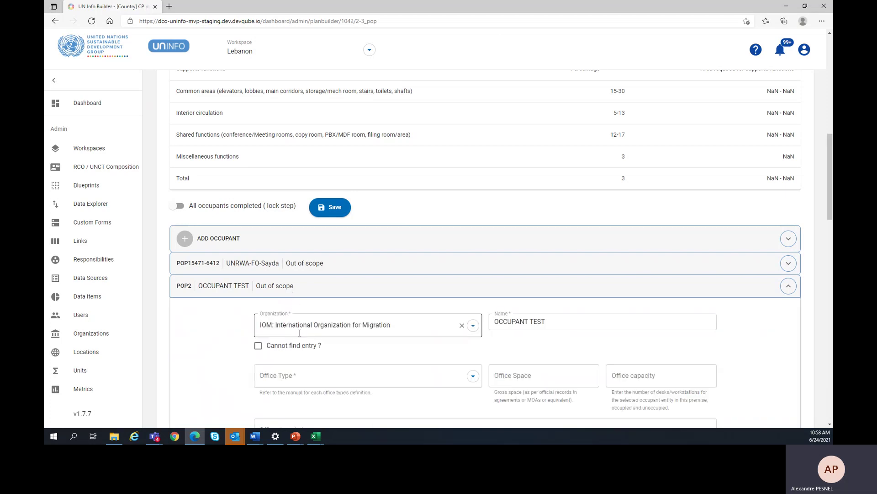
pyautogui.scroll(-6, 297, 320)
pyautogui.scroll(-10, 300, 333)
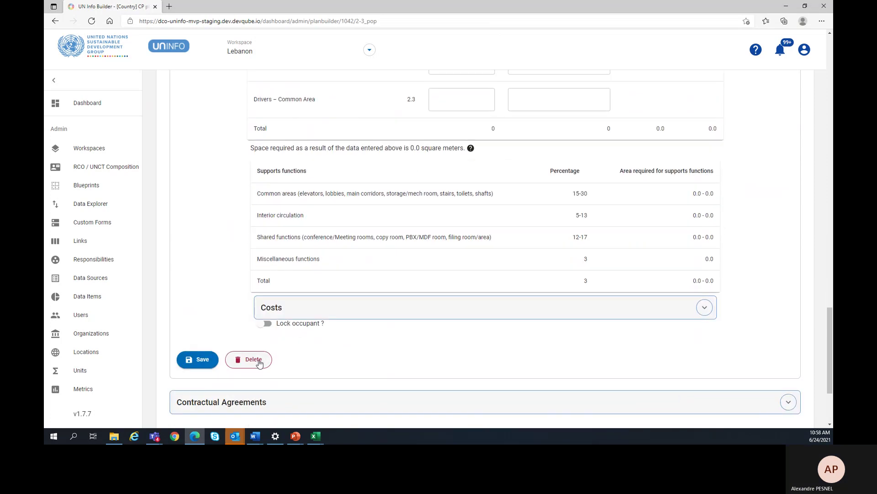
pyautogui.click(259, 363)
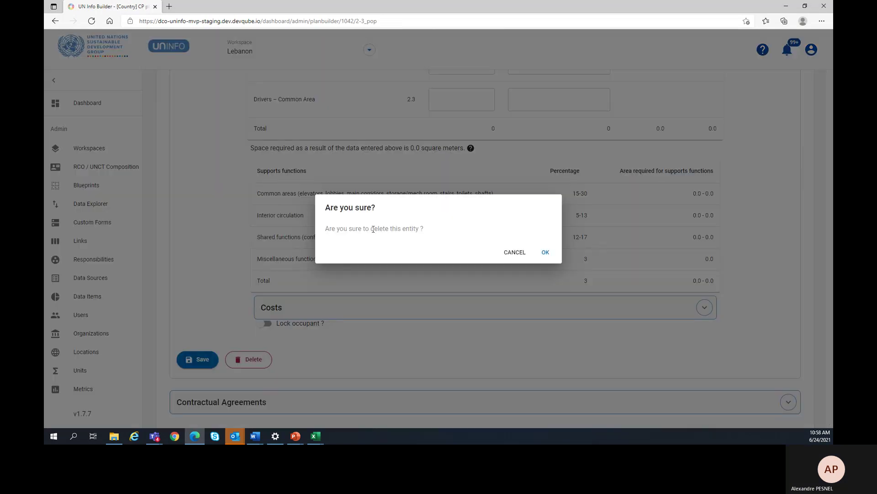
pyautogui.click(544, 253)
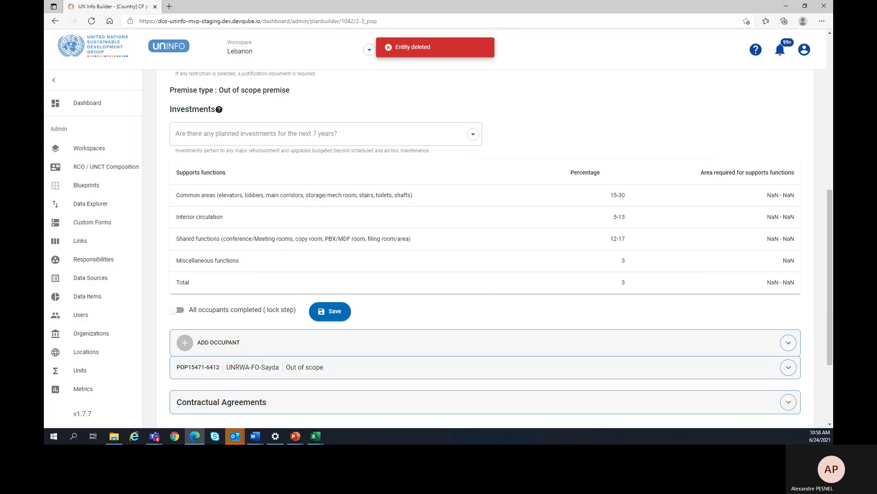
pyautogui.hotkey('alt', 'Tab')
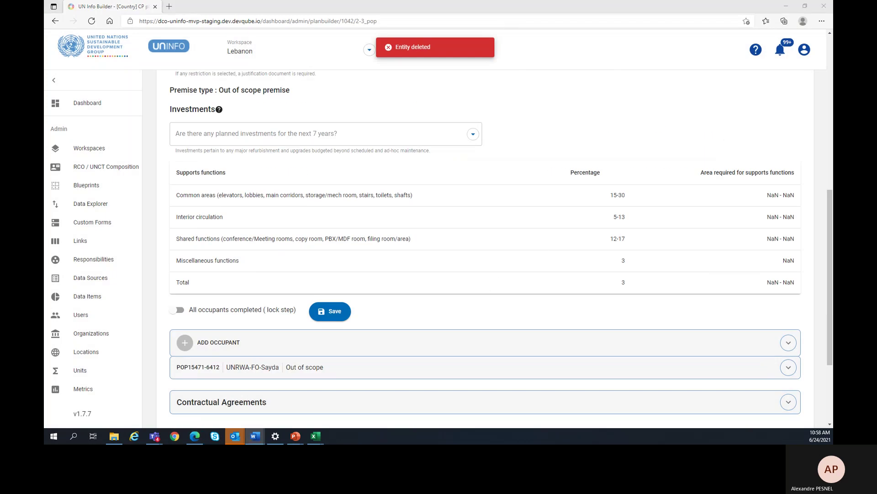
# Expand the UNRWA-FO-Sayda occupant row and scroll through its details form.
pyautogui.click(316, 370)
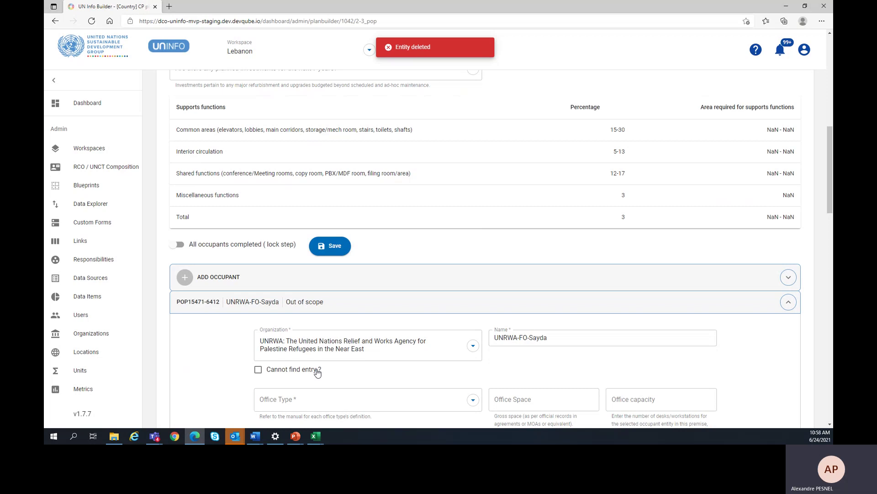
pyautogui.scroll(-4, 317, 371)
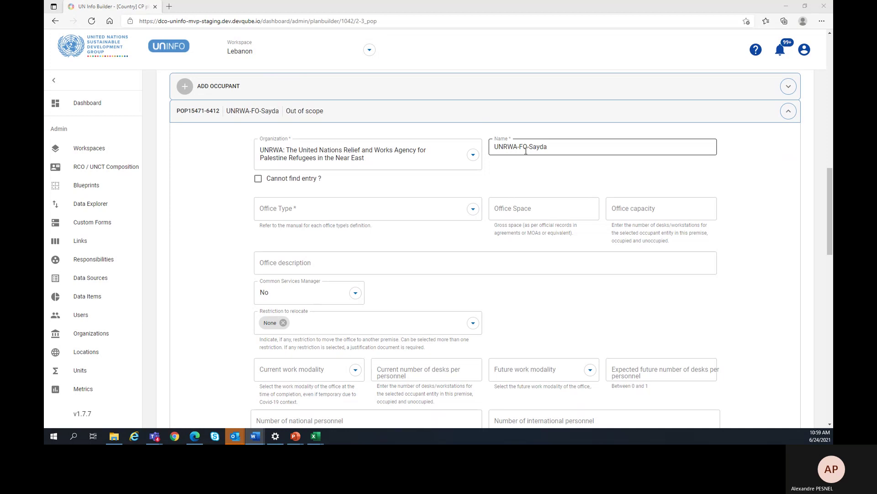
# Set the UNRWA-FO-Sayda office type to Country Office, replacing an initial Guest House pick.
pyautogui.click(433, 208)
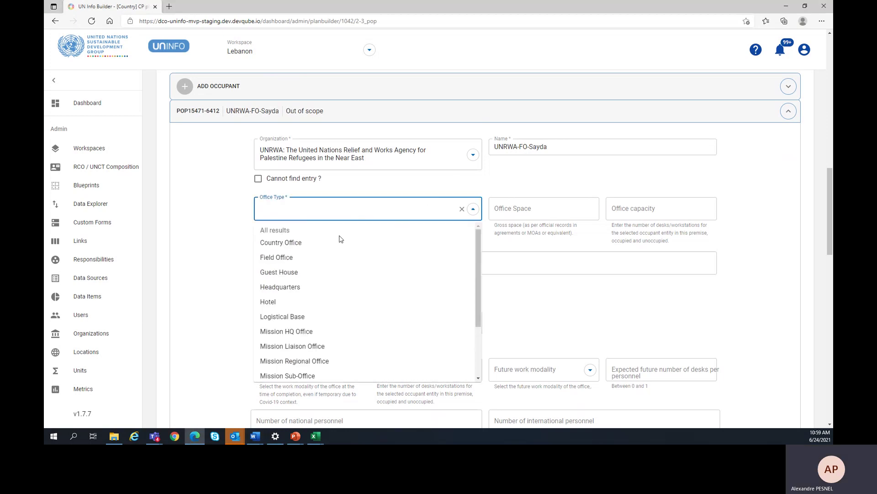
pyautogui.click(323, 274)
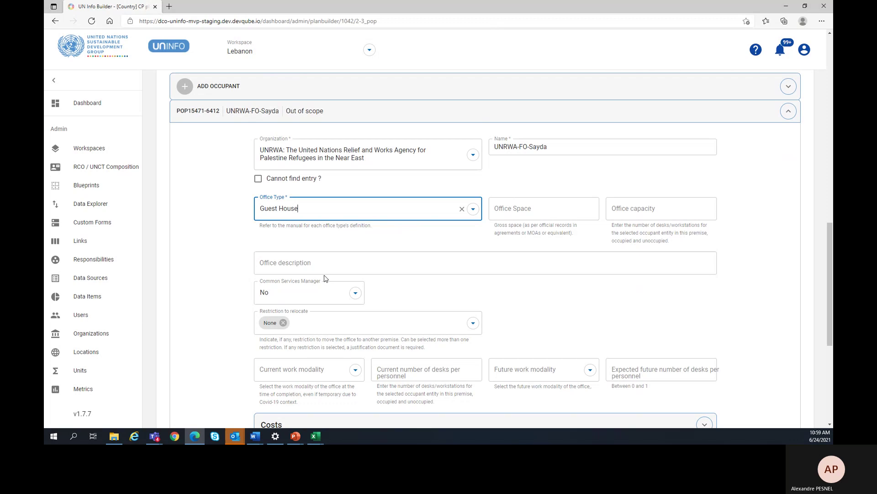
pyautogui.click(359, 209)
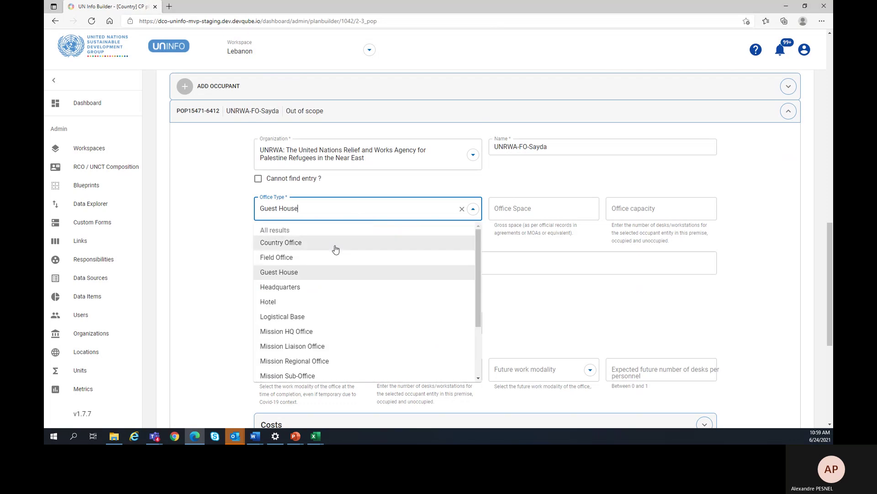
pyautogui.click(336, 248)
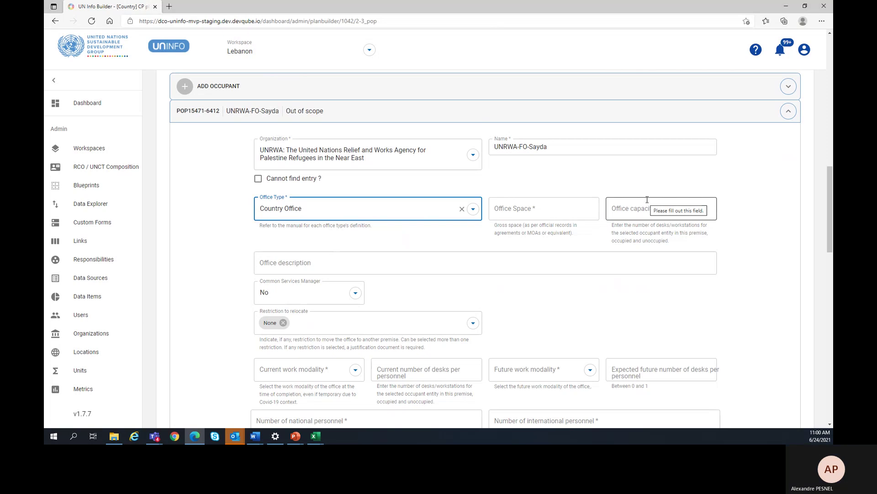
# Fill the office description with 'WFP Regional office located inside the UN Compound, third floor of building A'.
pyautogui.scroll(-2, 613, 263)
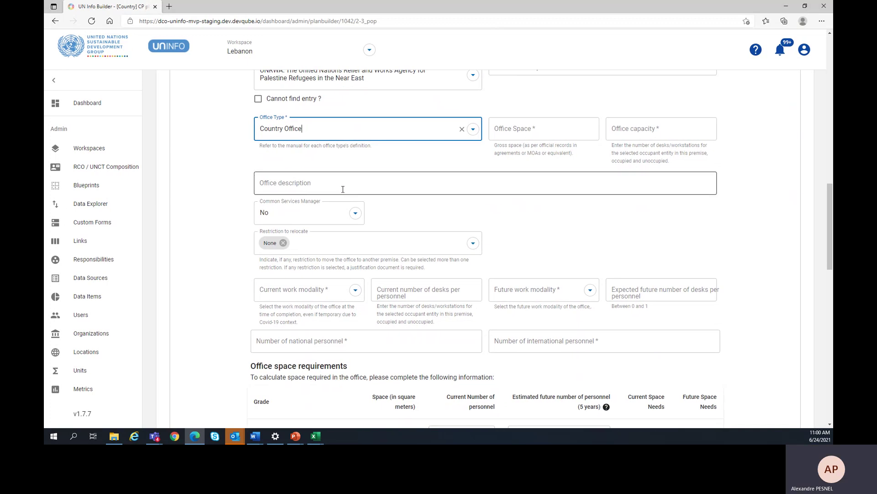
pyautogui.click(344, 187)
pyautogui.click(350, 209)
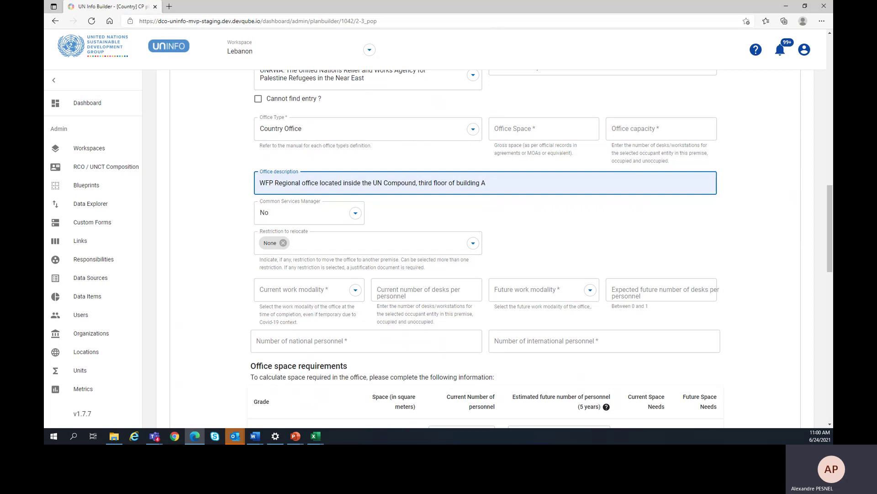
pyautogui.hotkey('alt', 'Tab')
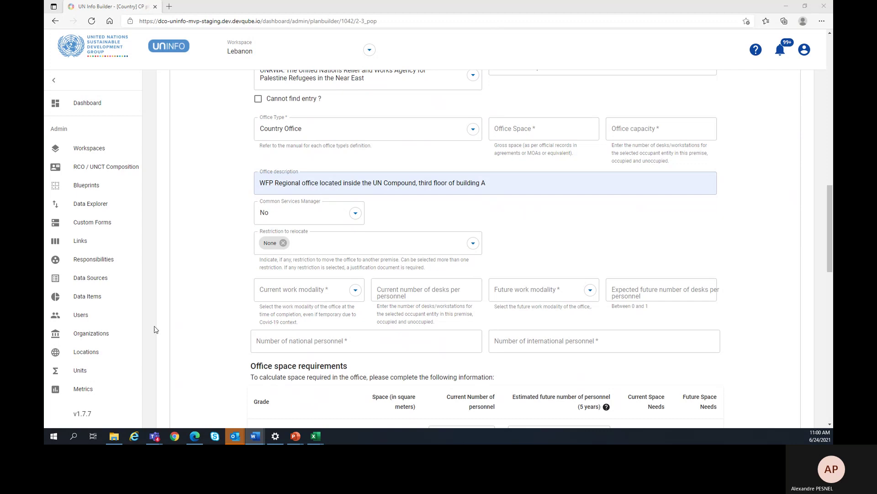
# Set Common Services Manager to Yes for the UNRWA-FO-Sayda occupant.
pyautogui.hotkey('alt', 'Tab')
pyautogui.click(355, 213)
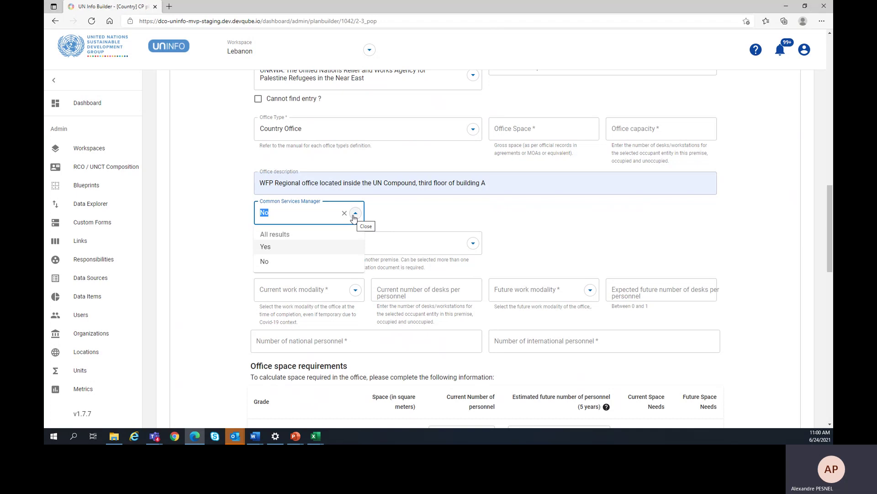
pyautogui.click(315, 251)
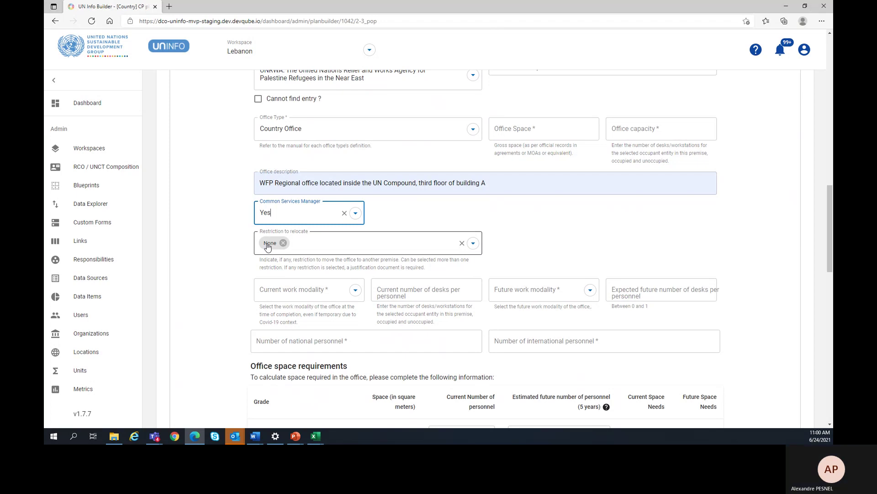
# Replace the None relocation restriction, trying Security restriction and then Other restriction.
pyautogui.click(283, 243)
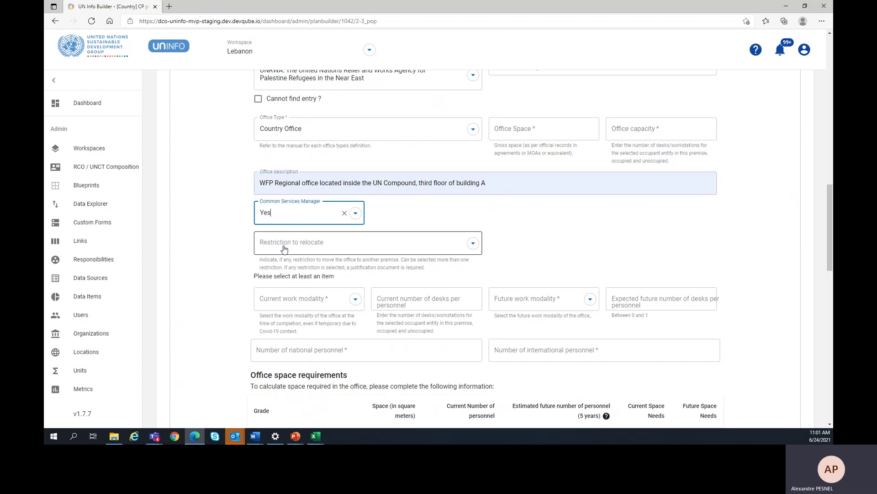
pyautogui.click(473, 243)
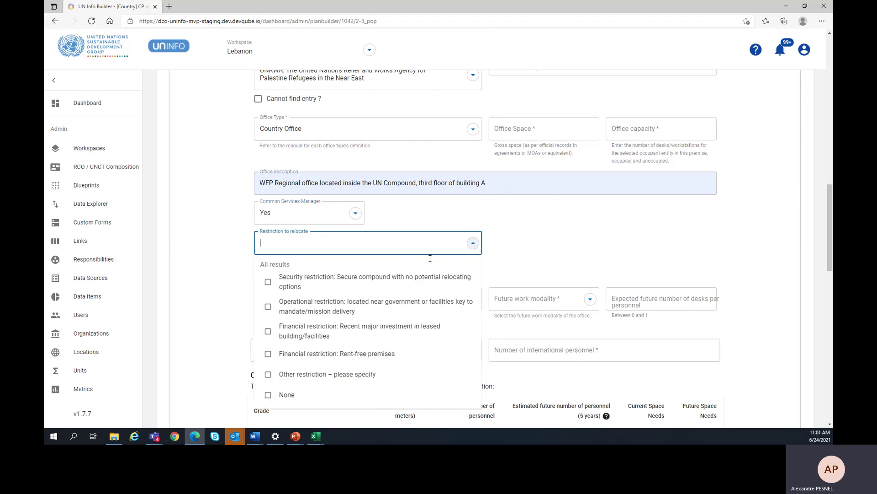
pyautogui.click(413, 283)
pyautogui.click(531, 264)
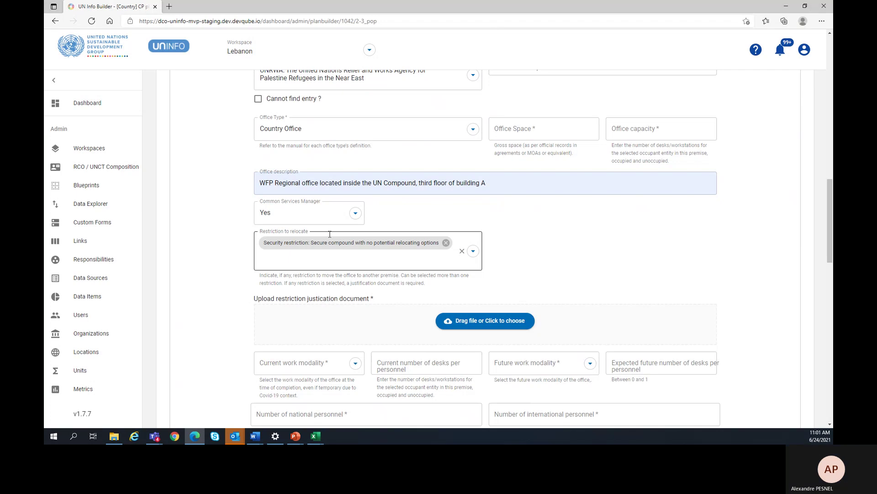
pyautogui.click(445, 243)
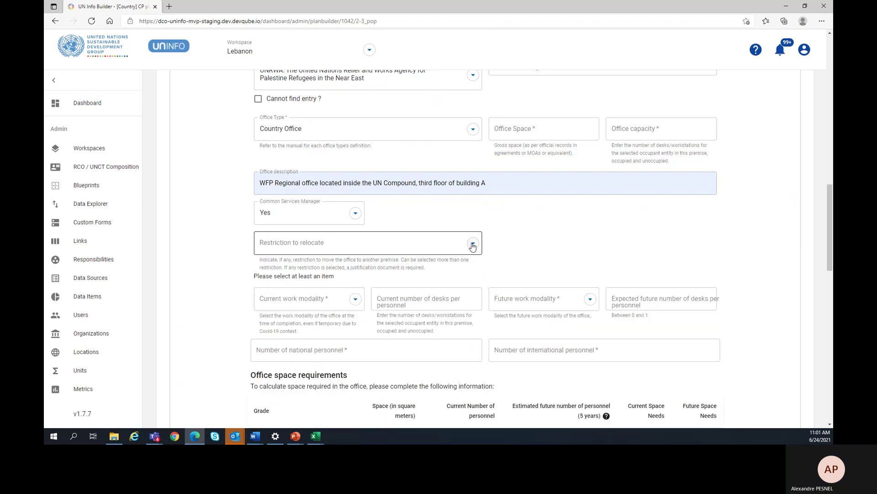
pyautogui.click(472, 245)
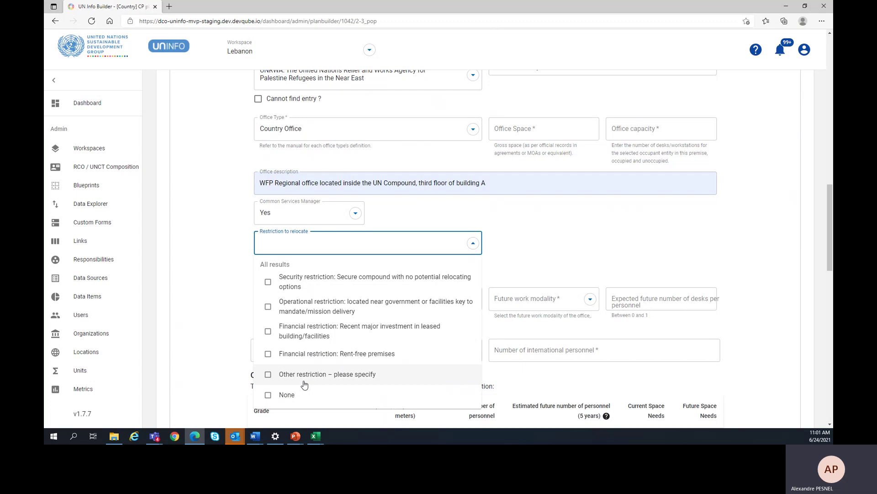
pyautogui.click(320, 377)
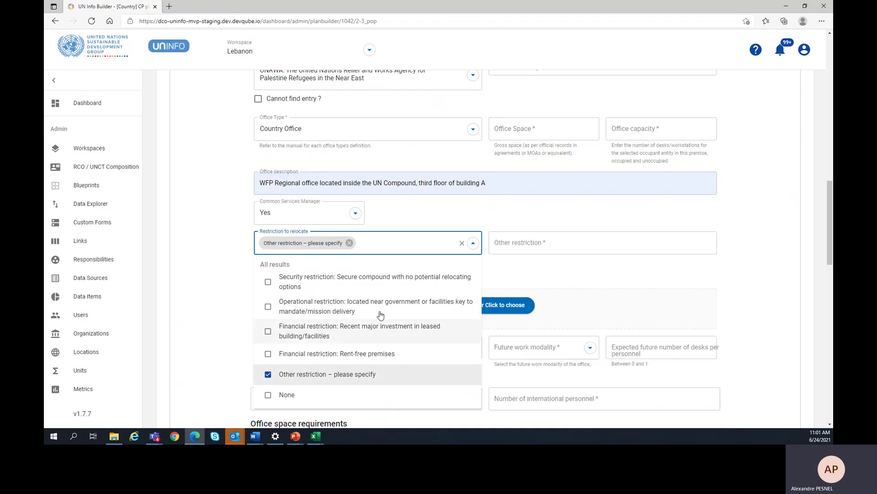
pyautogui.click(493, 268)
pyautogui.click(501, 247)
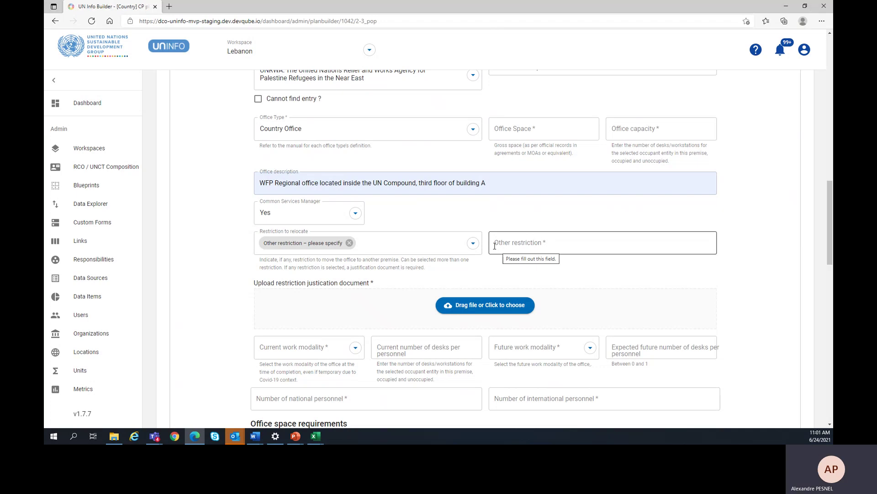
# Swap Other restriction for 'Security restriction: Secure compound with no potential relocating options'.
pyautogui.click(349, 243)
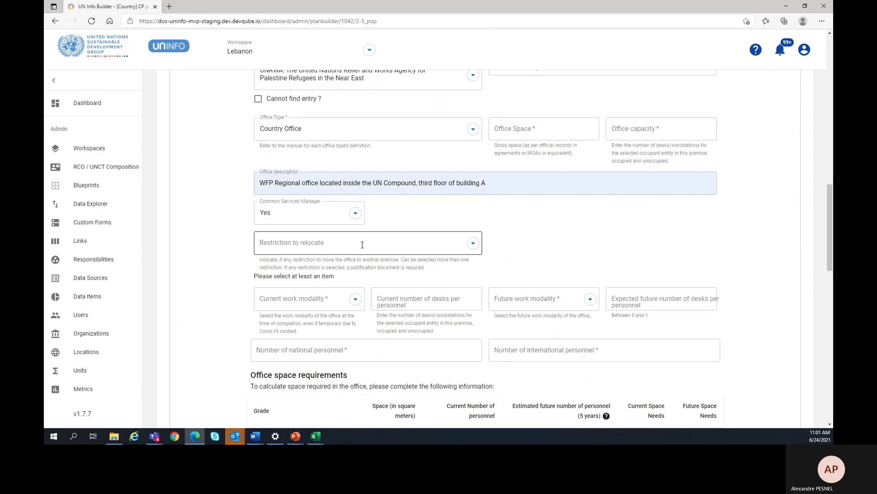
pyautogui.click(471, 244)
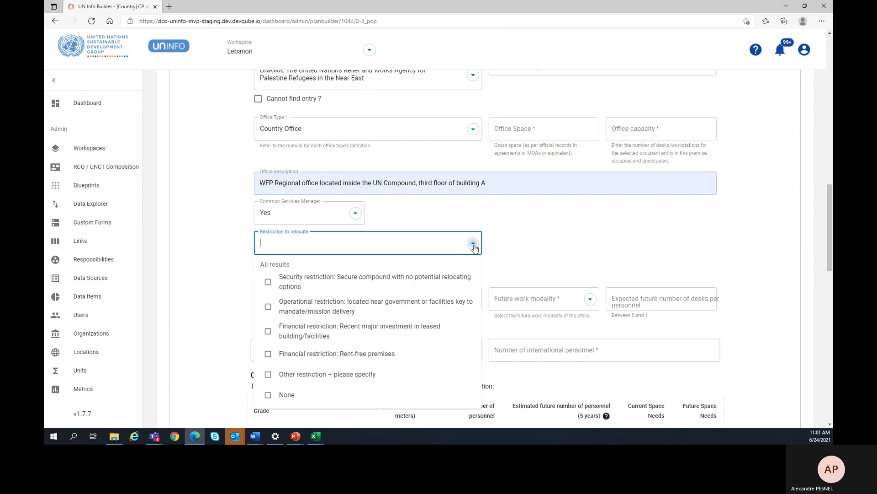
pyautogui.click(443, 278)
pyautogui.click(232, 331)
pyautogui.scroll(-2, 232, 331)
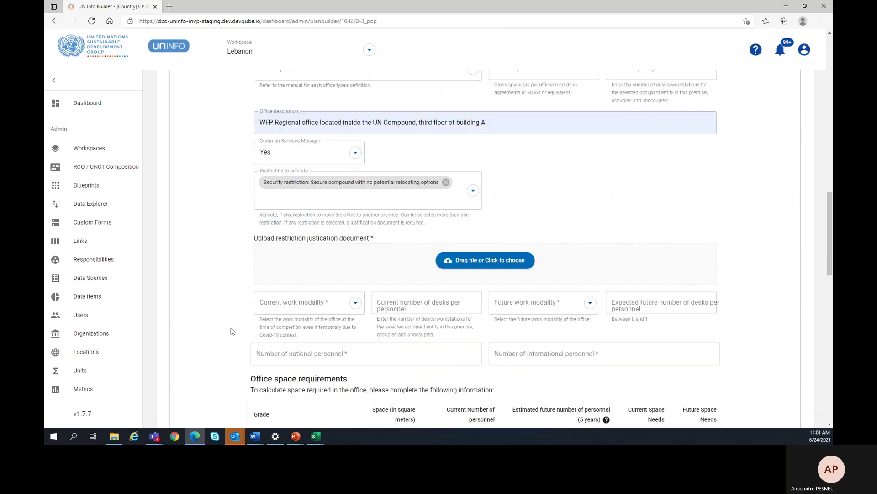
pyautogui.scroll(-1, 231, 330)
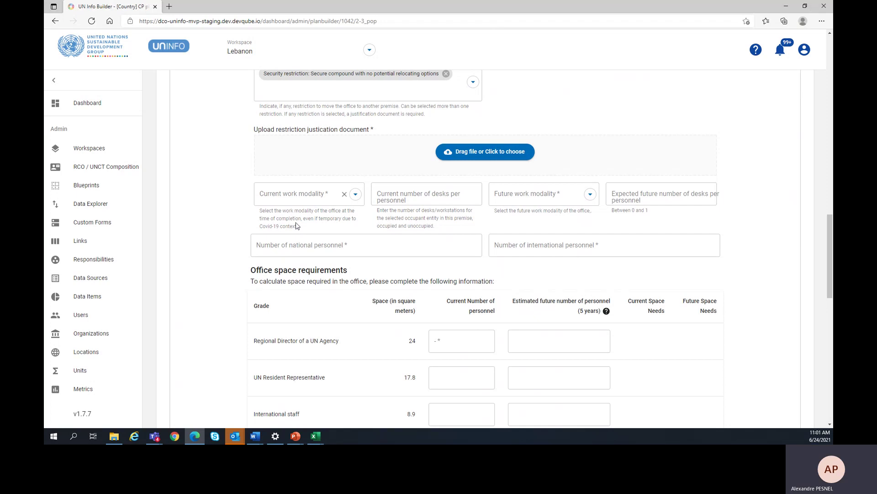
# Enter 0.5 current desks per personnel, leaving both work modality fields unset.
pyautogui.click(355, 195)
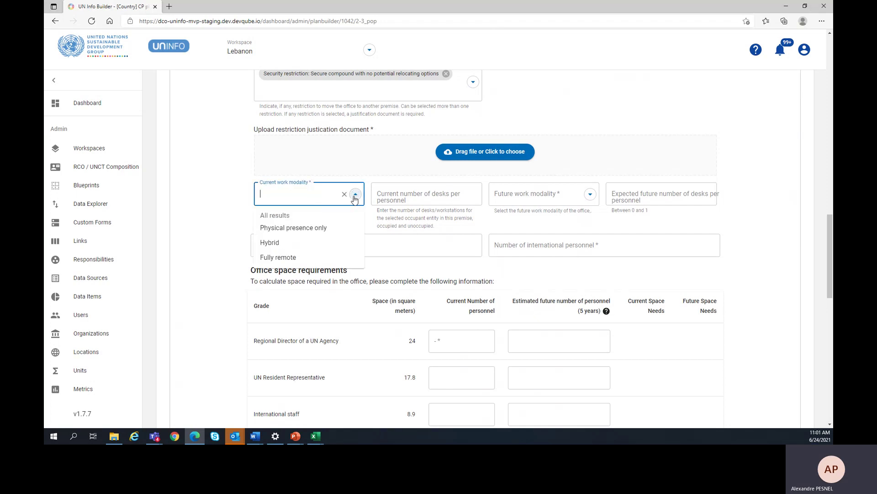
pyautogui.click(417, 196)
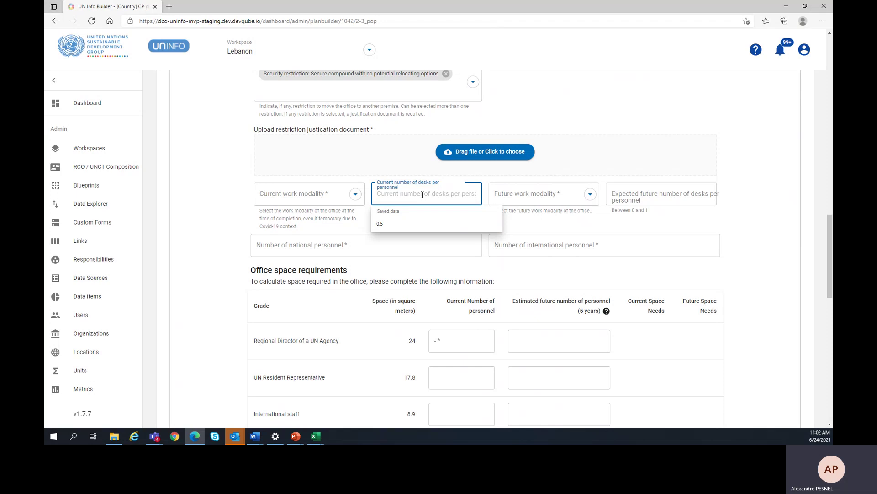
pyautogui.click(428, 223)
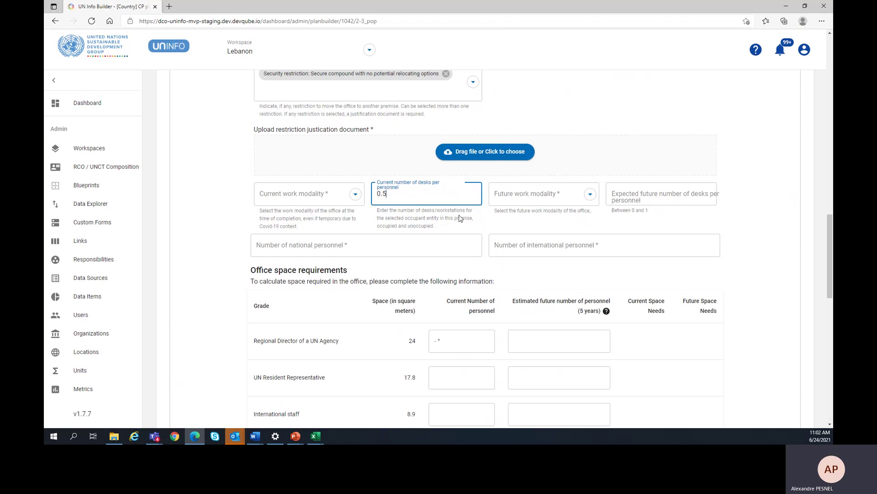
pyautogui.click(524, 198)
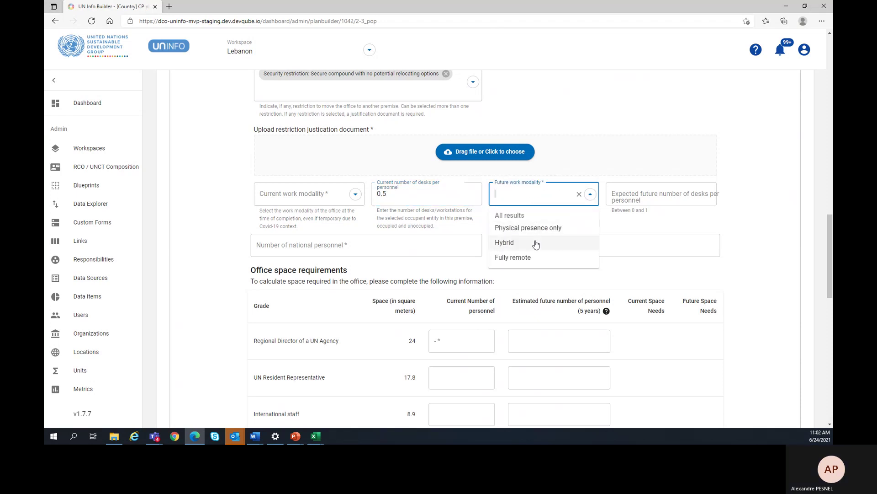
pyautogui.click(621, 211)
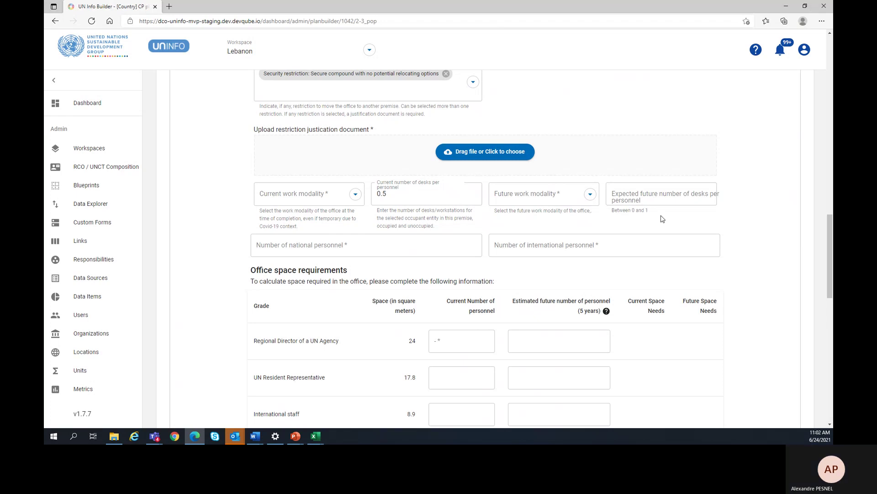
pyautogui.hotkey('alt', 'Tab')
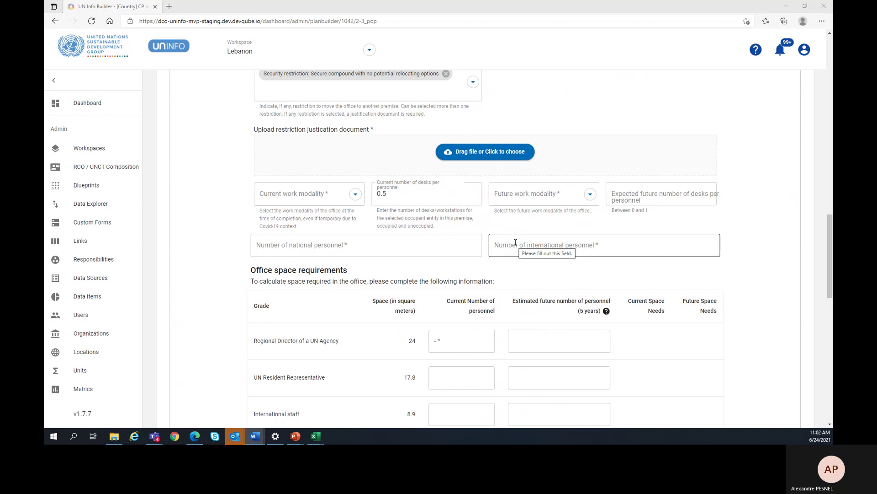
pyautogui.scroll(-3, 515, 242)
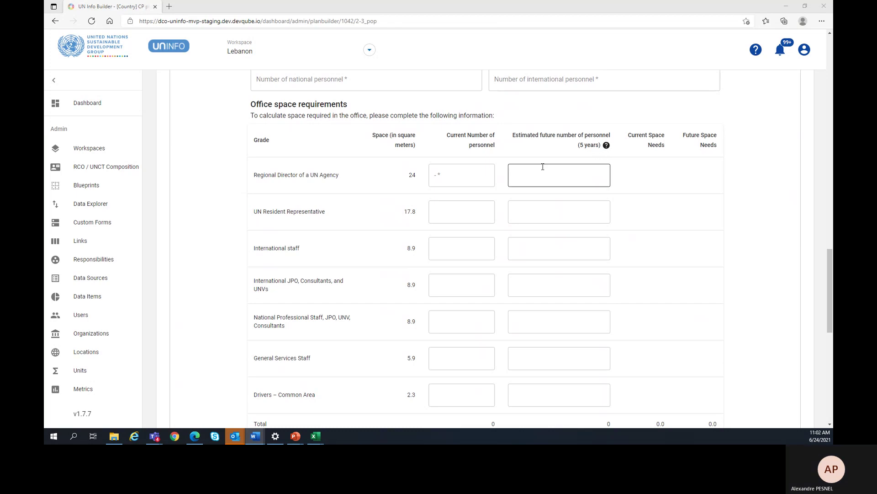
# Enter 1 current and 1 future person for all seven grades, totalling 7 people and 76.7 m².
pyautogui.click(488, 174)
pyautogui.write('111')
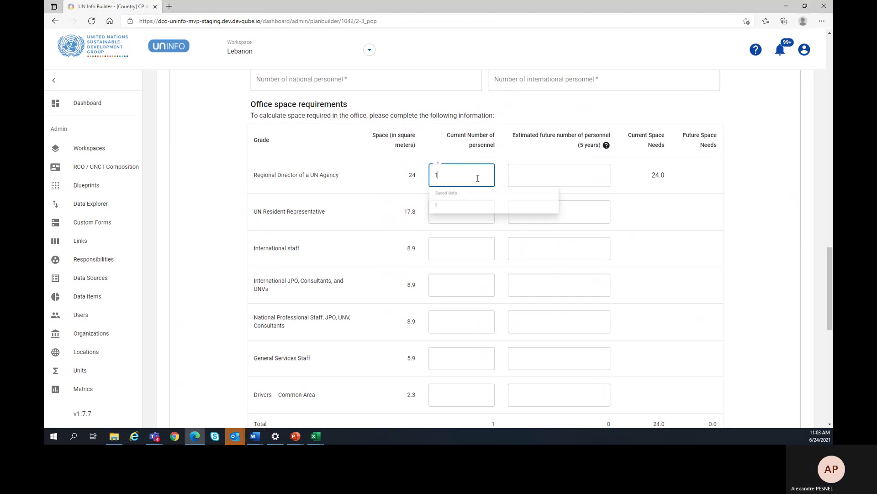
pyautogui.press('BackSpace')
pyautogui.press('BackSpace')
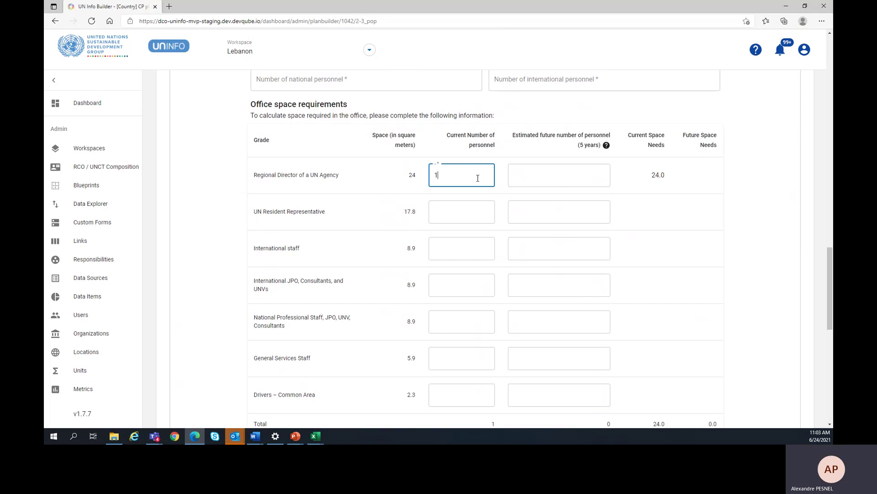
pyautogui.write('1')
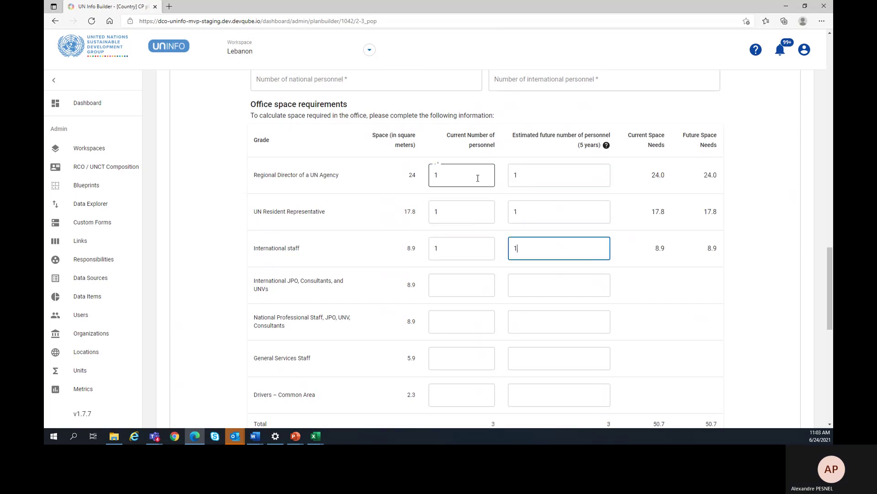
pyautogui.write('\t1\t1\t1\t1\t1')
pyautogui.press('Tab')
pyautogui.write('1')
pyautogui.press('Tab')
pyautogui.write('1')
pyautogui.press('Tab')
pyautogui.write('1')
pyautogui.press('Tab')
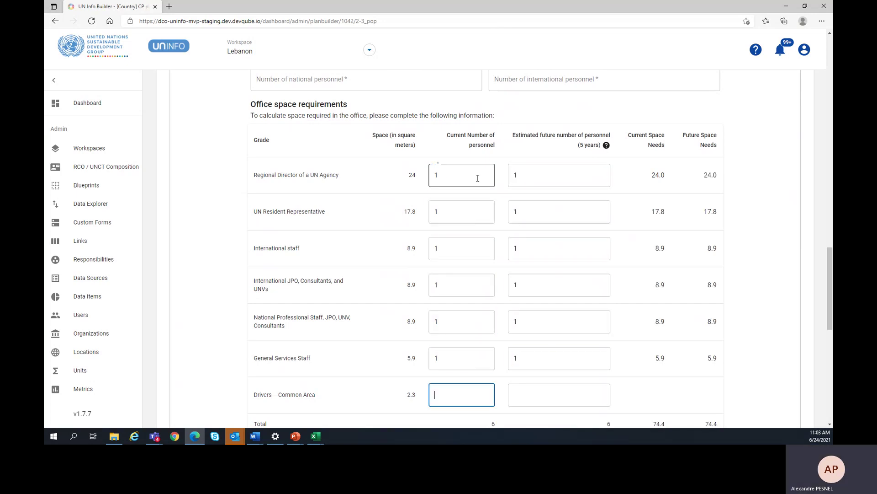
pyautogui.write('1')
pyautogui.press('Tab')
pyautogui.write('1')
pyautogui.scroll(-9, 476, 179)
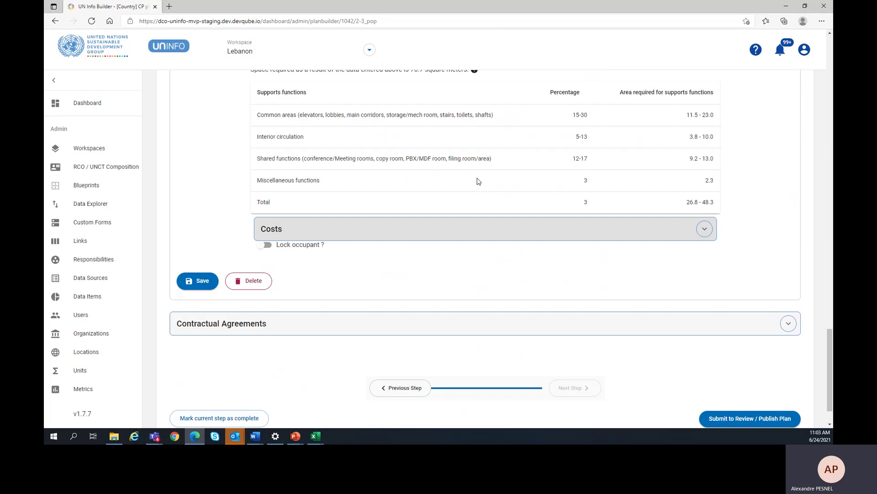
pyautogui.scroll(4, 607, 166)
pyautogui.scroll(4, 607, 165)
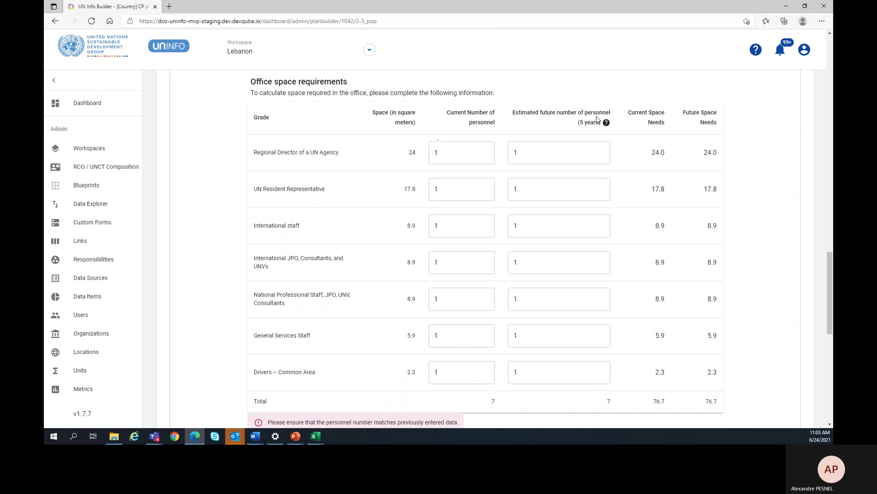
pyautogui.hotkey('alt', 'Tab')
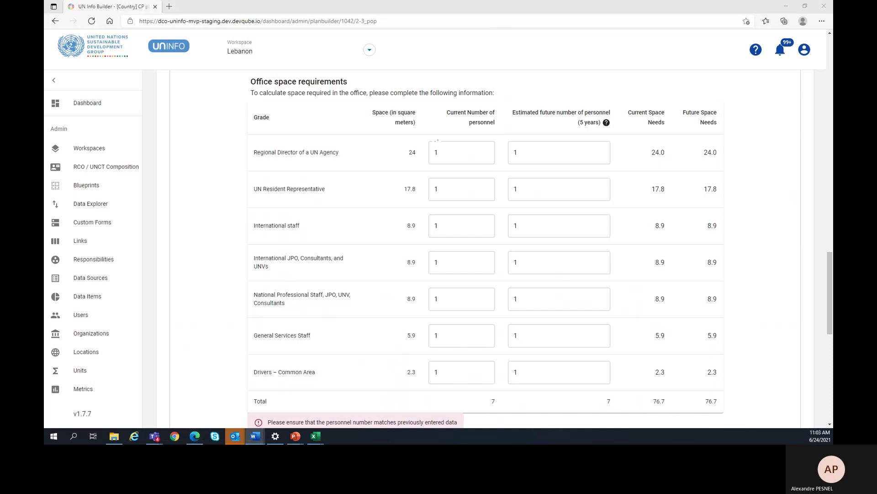
pyautogui.scroll(-5, 362, 334)
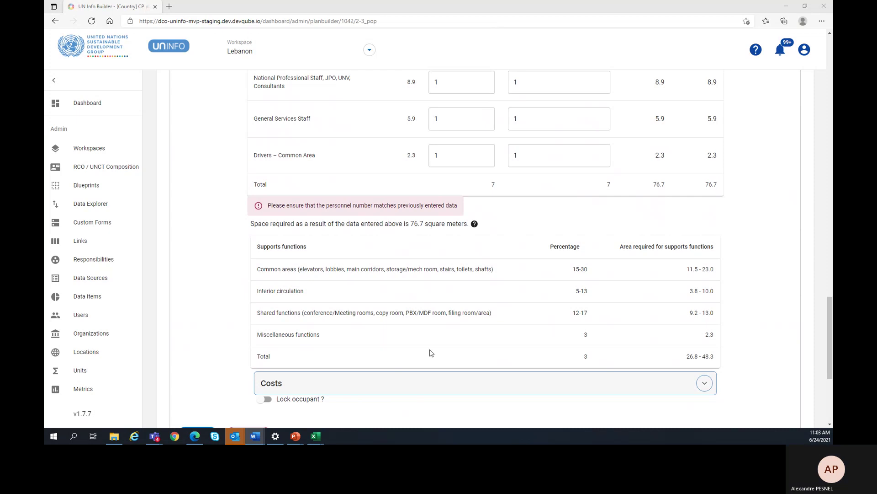
pyautogui.scroll(-2, 431, 350)
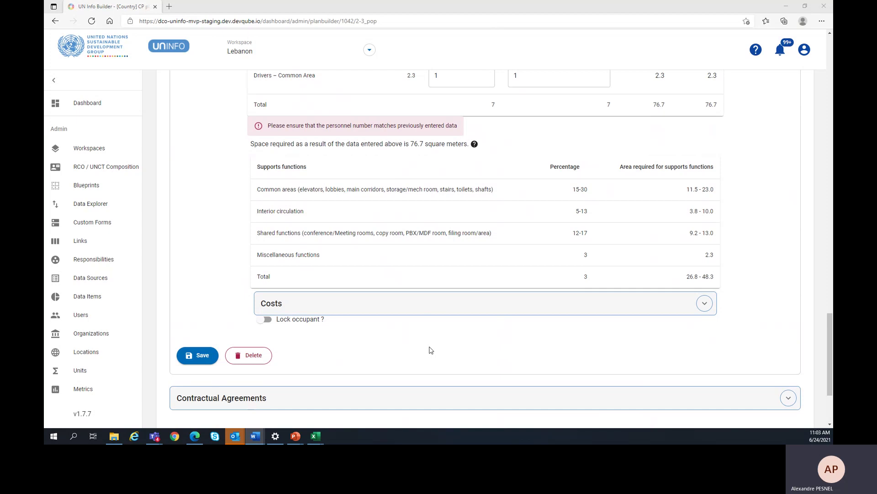
# Check the Costs section, leave the annual recurring costs empty, and save the occupant office.
pyautogui.click(433, 306)
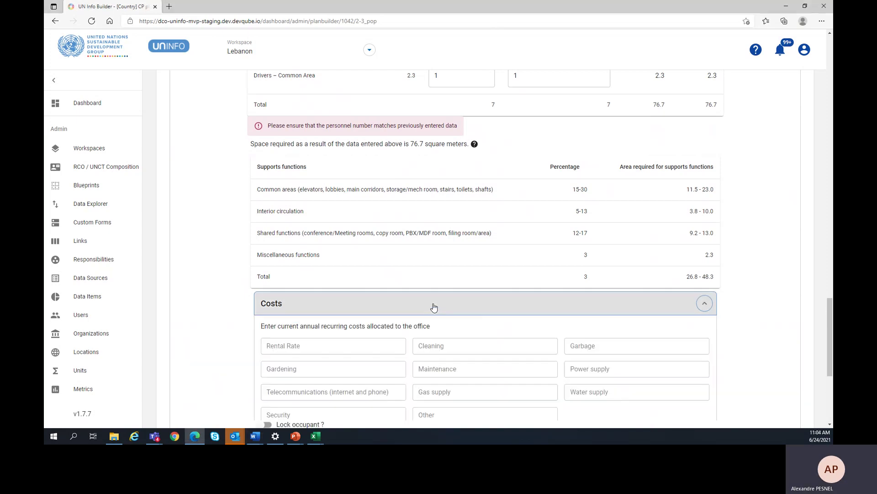
pyautogui.scroll(-2, 433, 306)
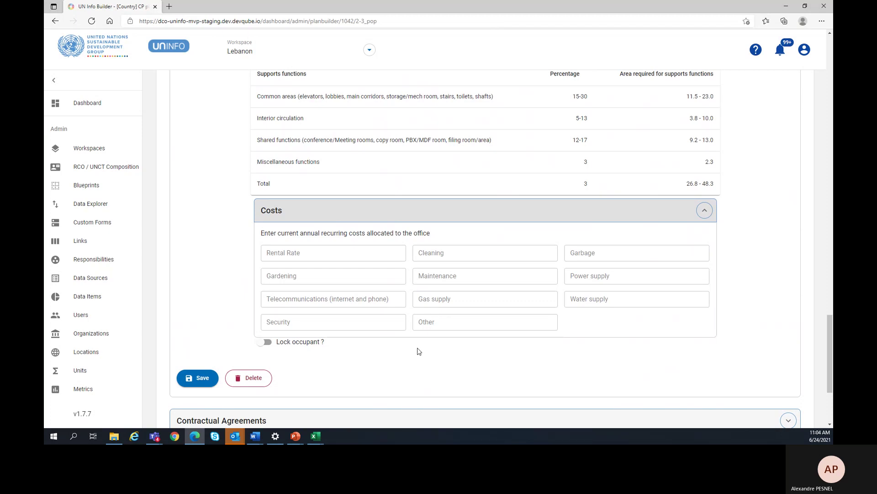
pyautogui.scroll(6, 334, 332)
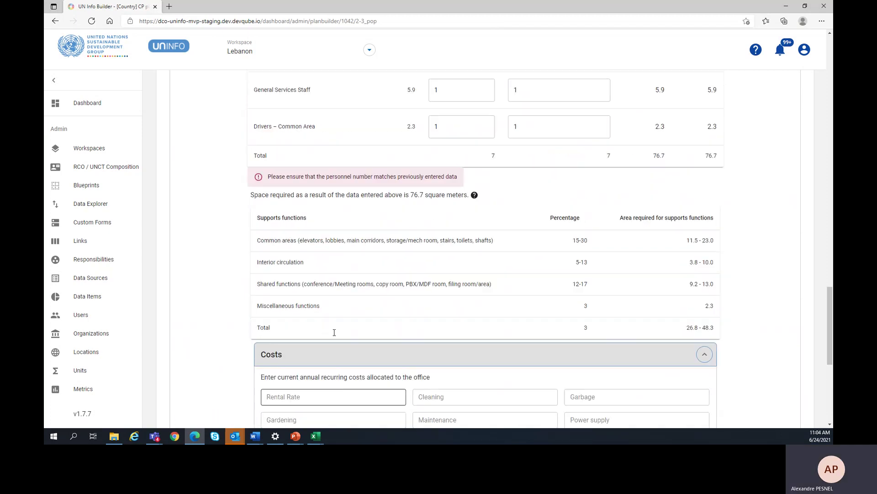
pyautogui.scroll(1, 334, 333)
pyautogui.scroll(-8, 334, 332)
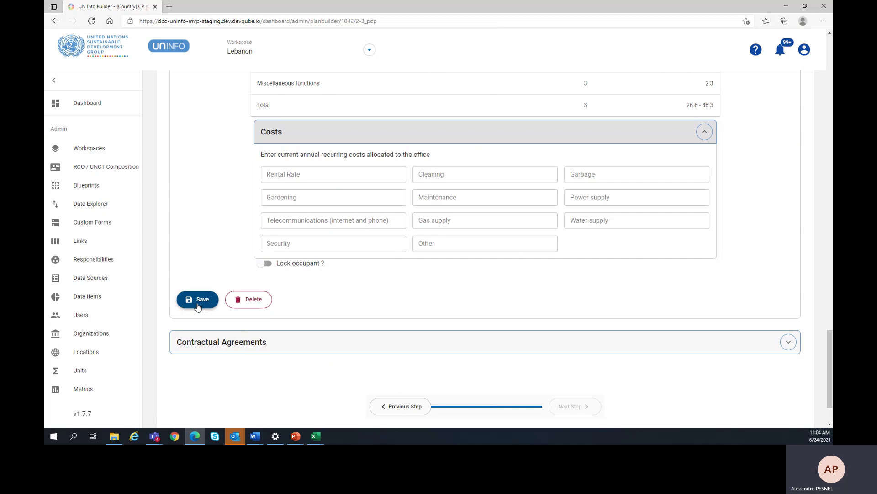
pyautogui.click(198, 299)
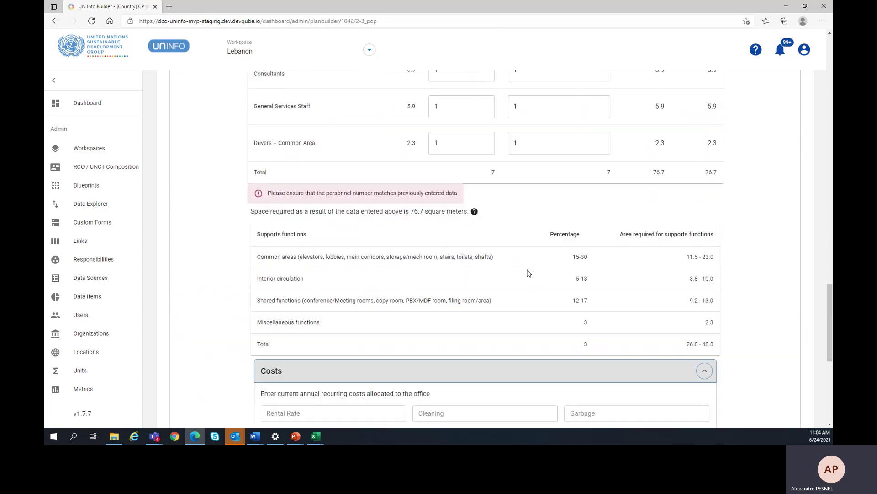